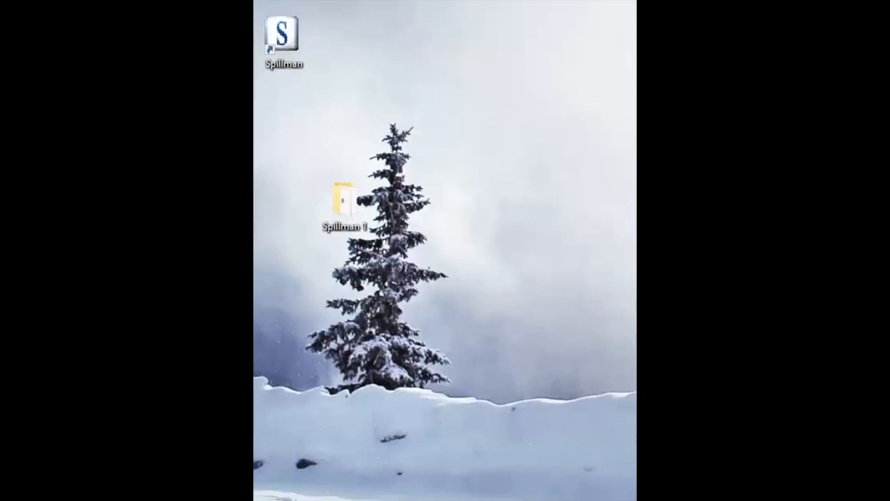
- Capture a rectangular snip of the desktop area containing the Spillman icons and the snowy tree
drag(549, 62, 465, 131)
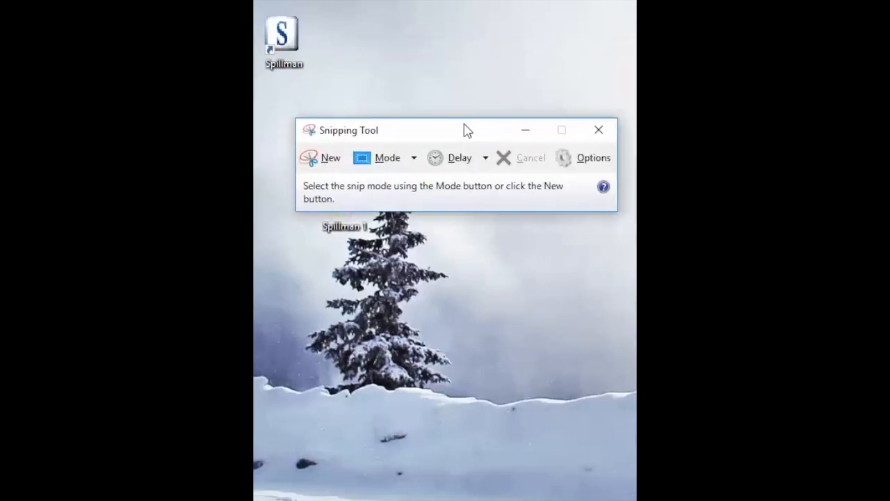
click(329, 160)
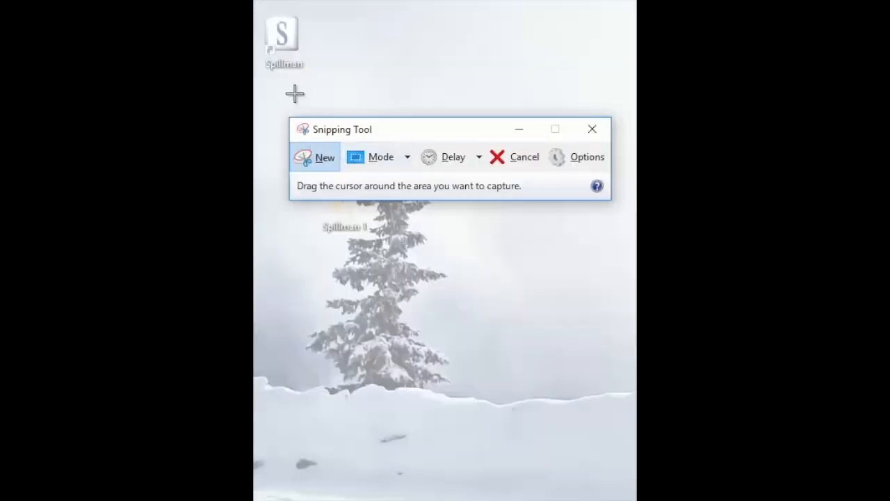
drag(260, 14, 504, 436)
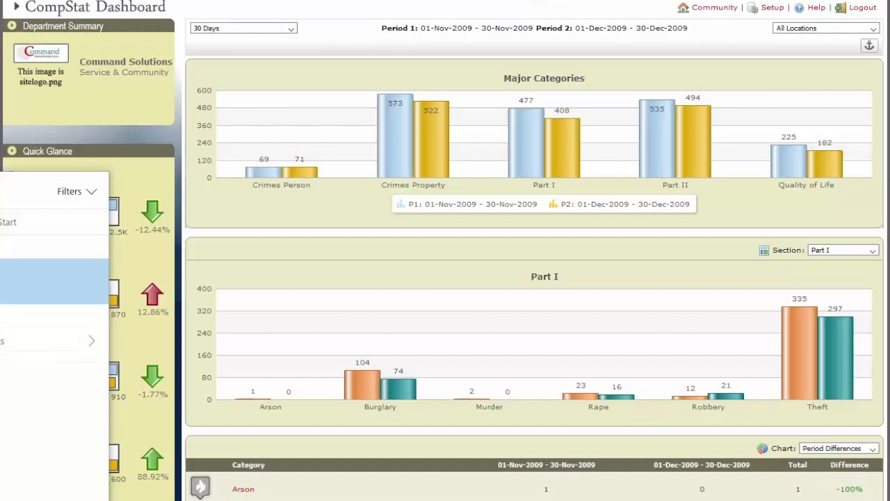
- Capture a rectangular snip of the Major Categories chart on the CompStat Dashboard
key(Escape)
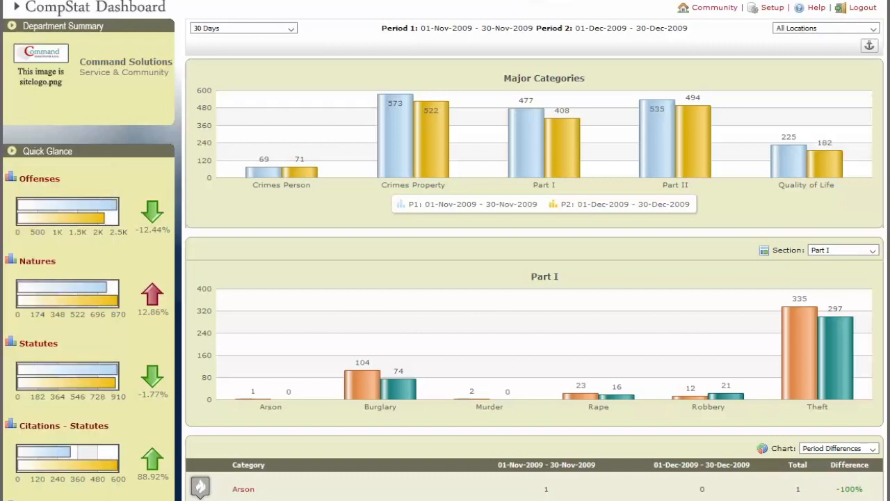
scroll(445, 250, down, 1)
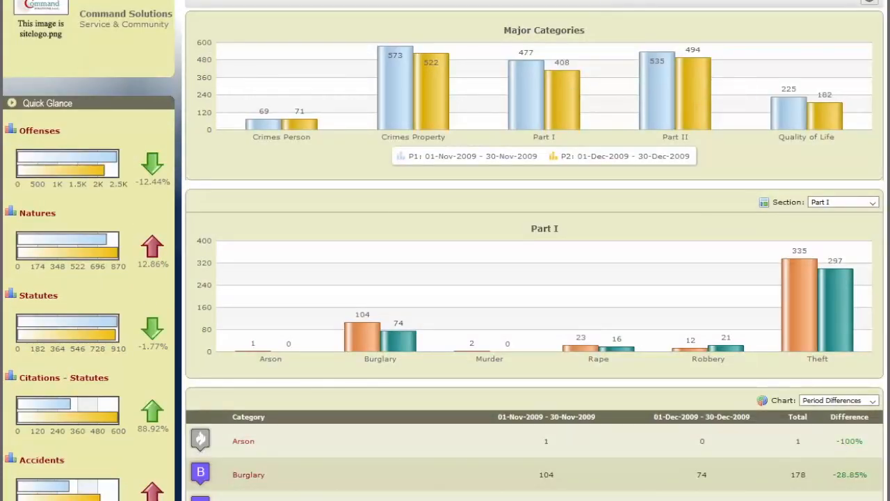
drag(889, 29, 455, 72)
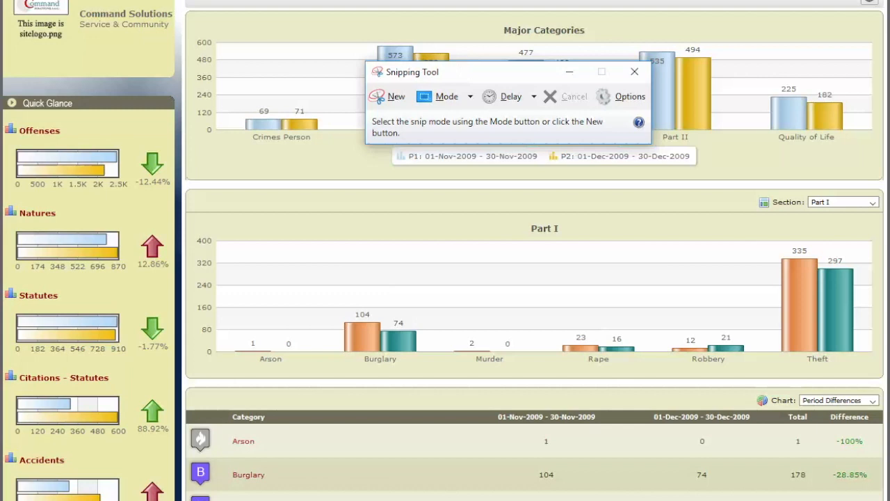
click(391, 98)
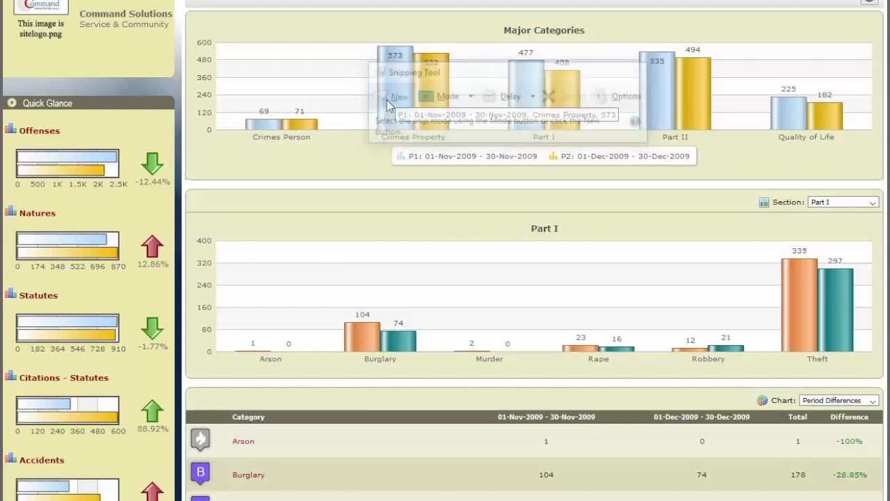
key(Escape)
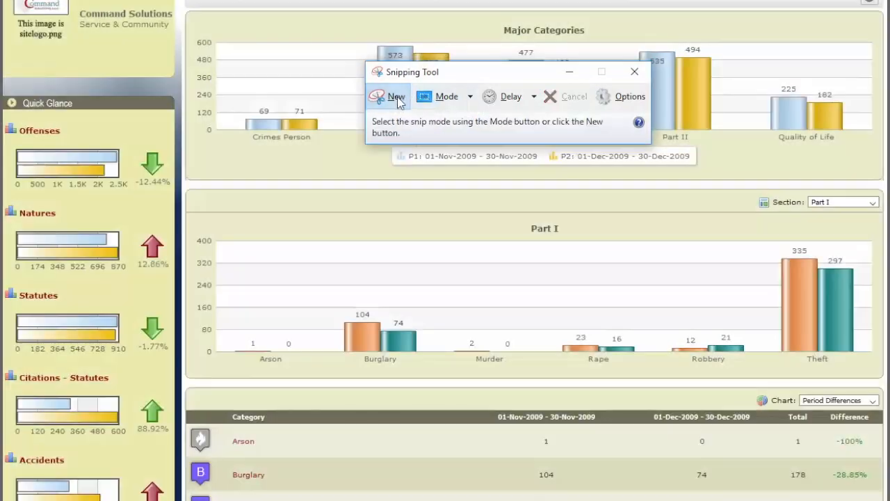
click(398, 100)
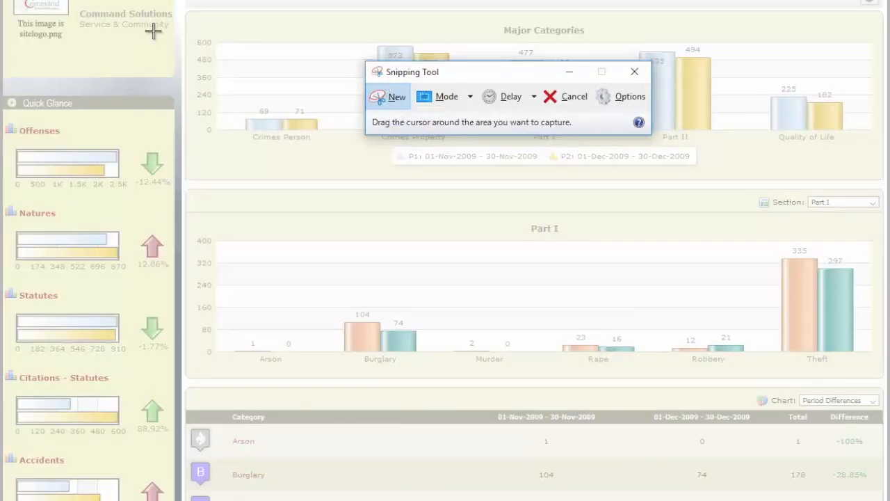
drag(185, 10, 871, 189)
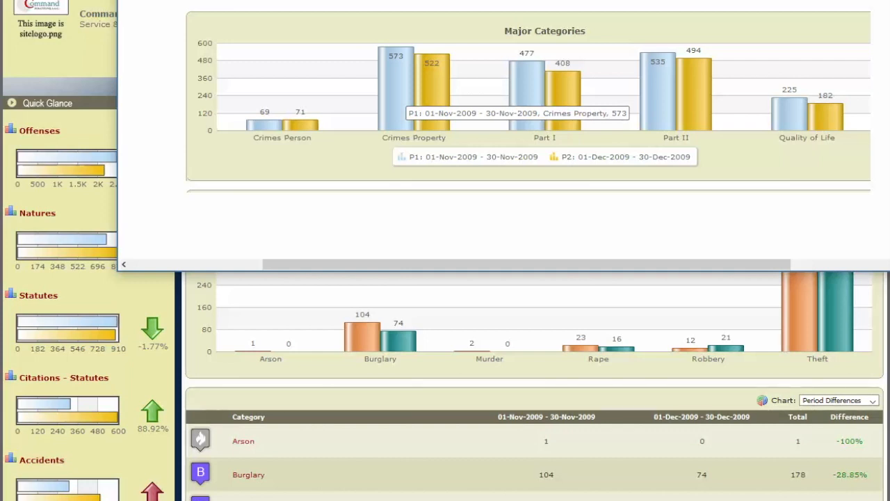
- Close the Major Categories snip and choose to save it
key(alt+F4)
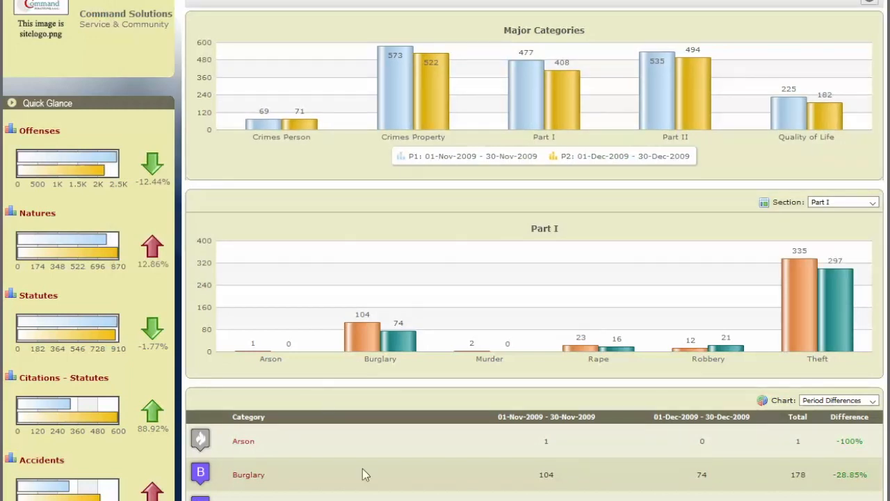
key(alt+Tab)
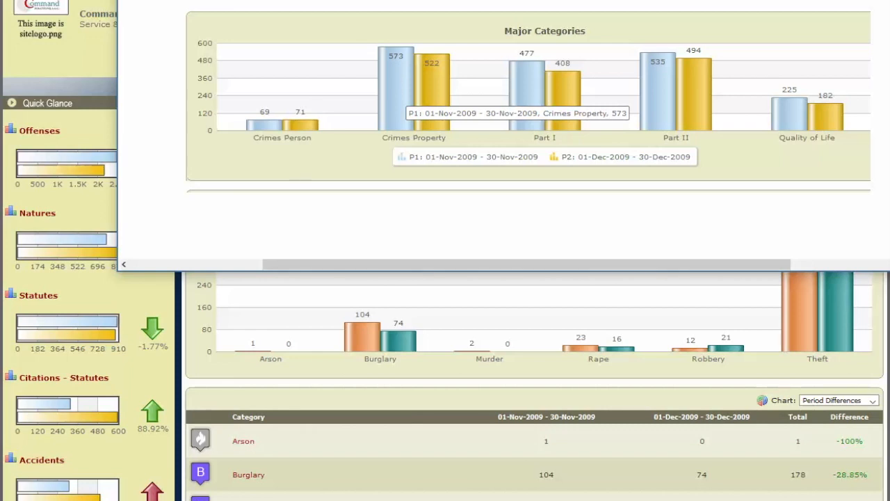
key(alt+F4)
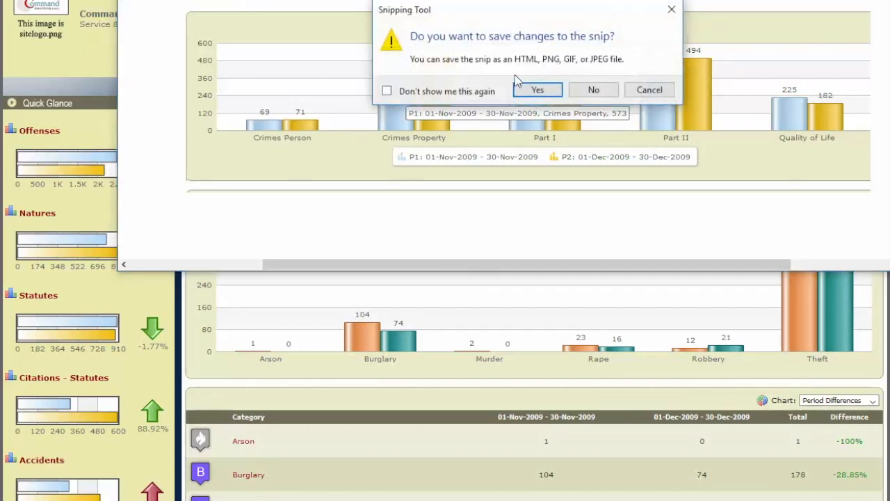
click(556, 91)
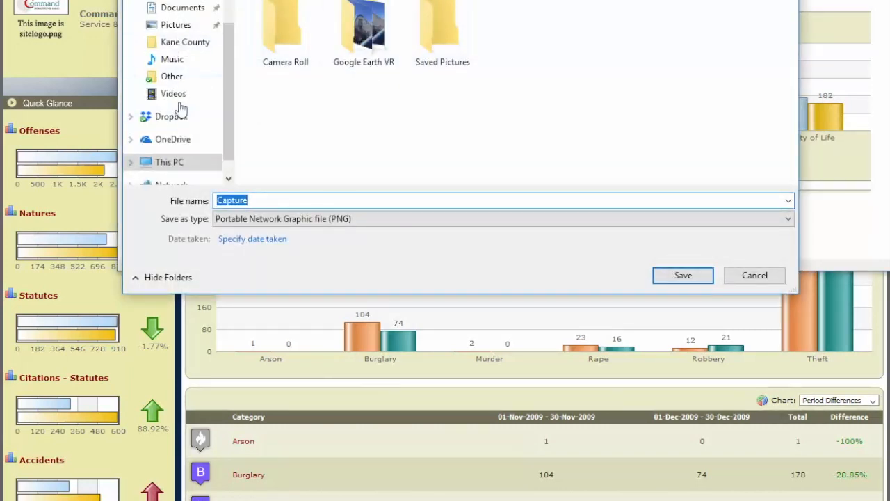
- Set the save location to the "snipping" folder on the Desktop
scroll(228, 126, down, 1)
scroll(229, 129, up, 1)
scroll(230, 130, up, 2)
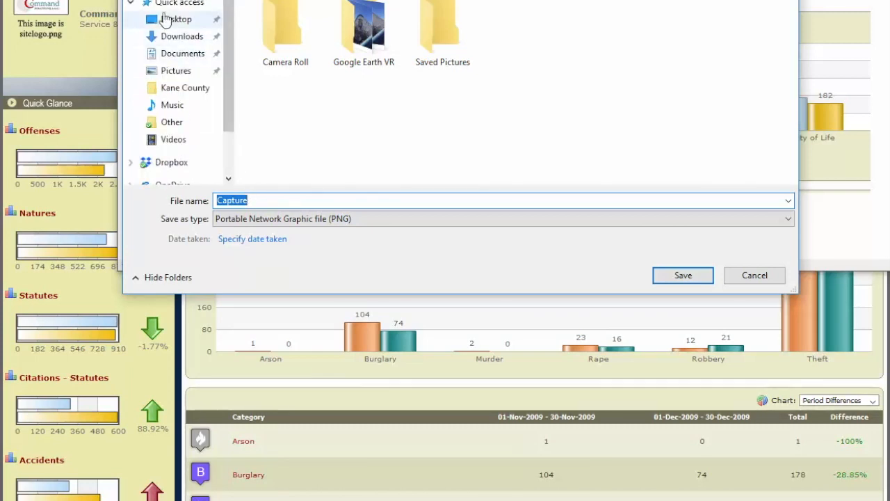
click(167, 18)
click(368, 28)
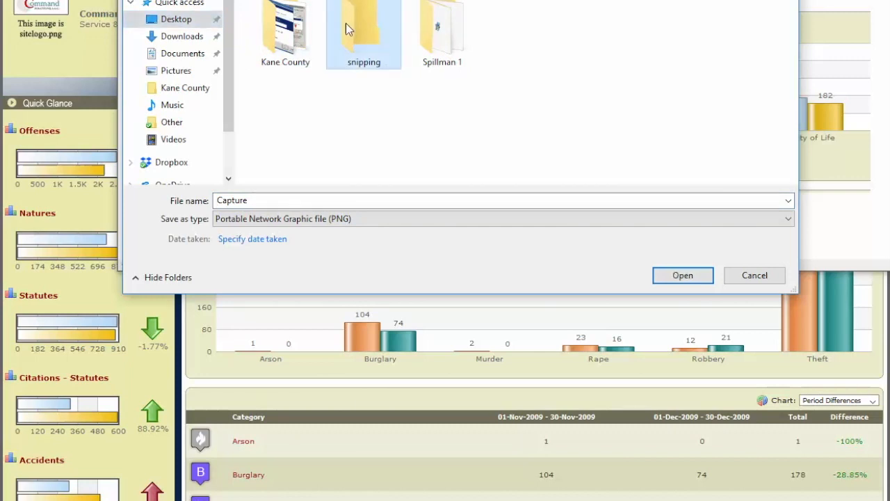
double_click(351, 54)
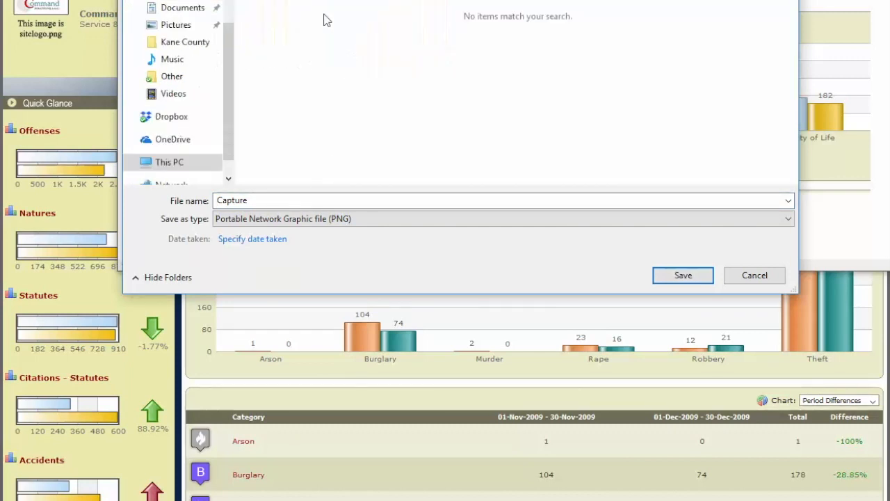
- Name the snip "Front Panel" and save it as a PNG file
click(267, 201)
key(BackSpace)
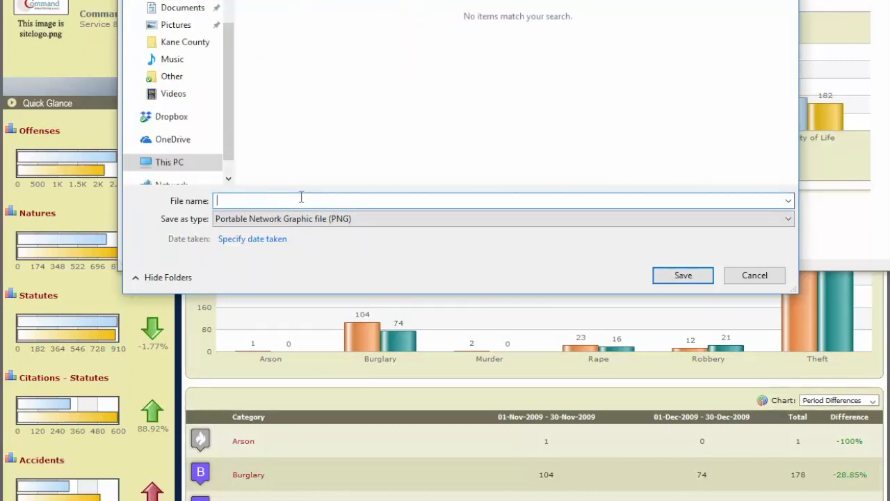
text(Fro)
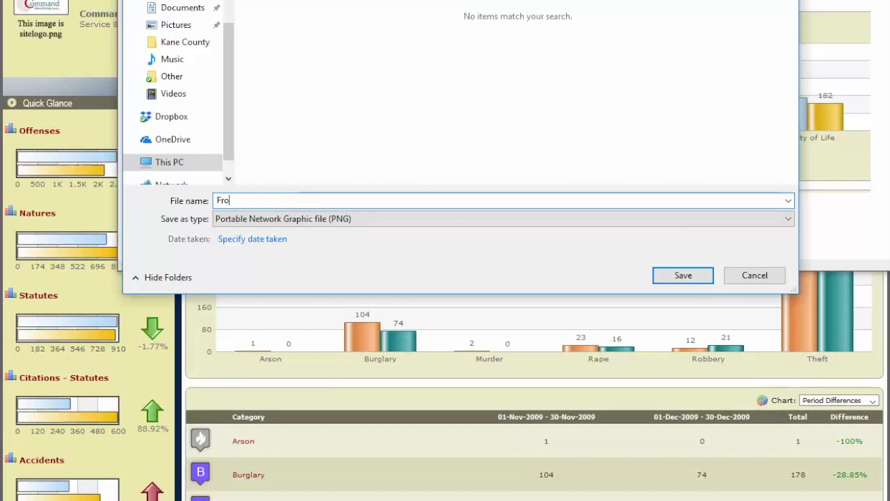
text(nt Panel)
key(Return)
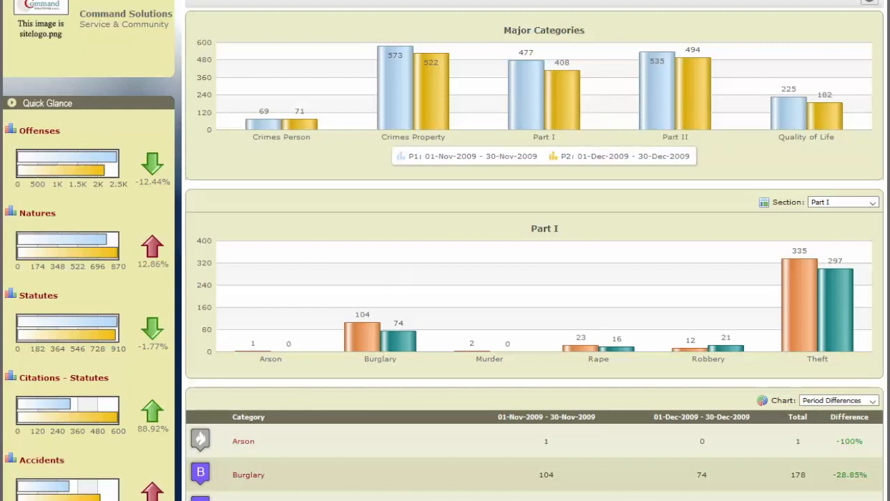
- Capture a new rectangular snip covering the Quick Glance sidebar, the Major Categories chart and the Part I chart
drag(502, 66, 889, 0)
key(ctrl+n)
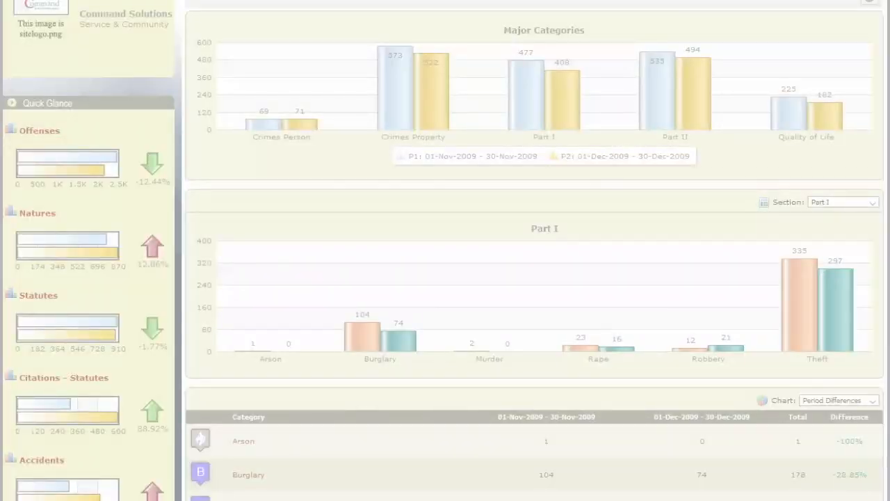
drag(6, 1, 884, 387)
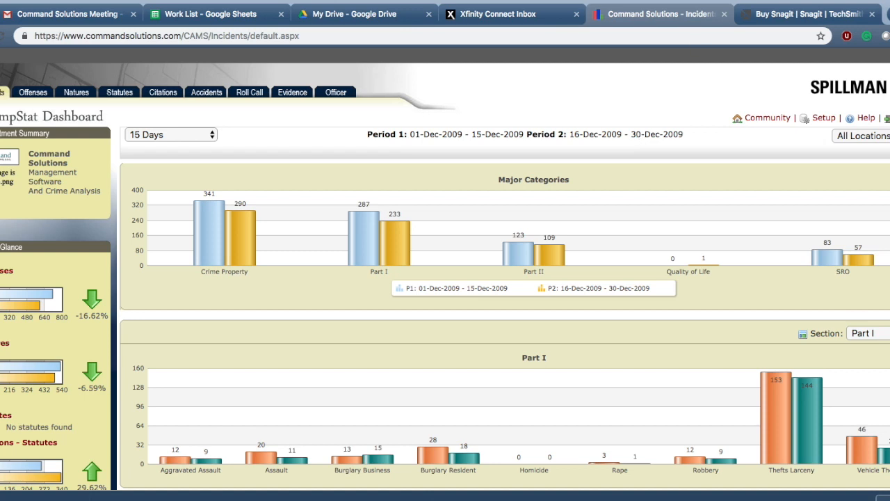
- Switch to Snagit and capture the browser window showing the CompStat Dashboard into the editor
click(711, 0)
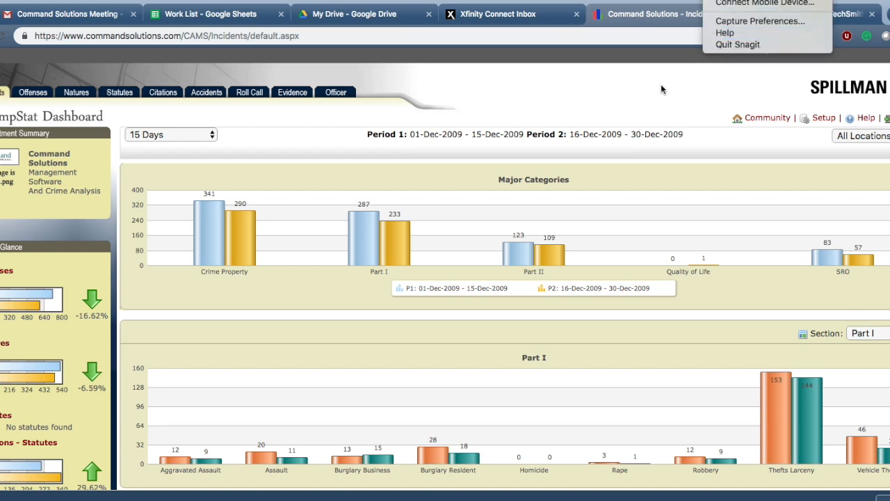
click(659, 55)
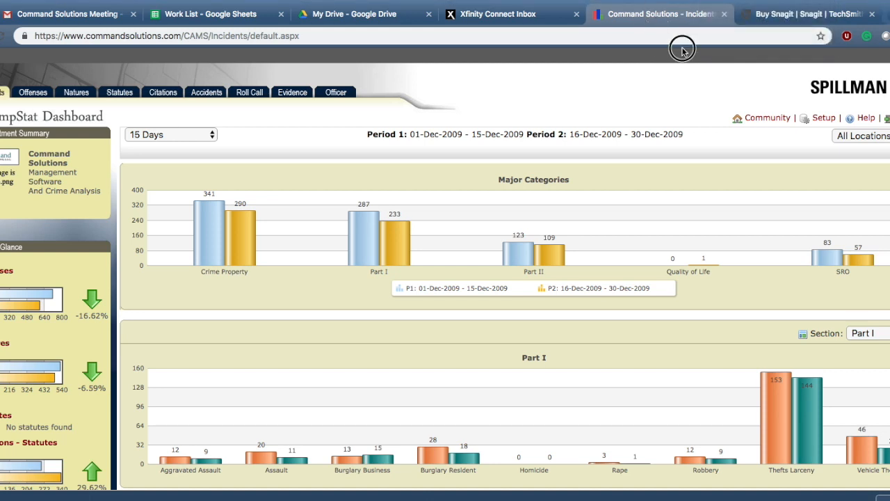
click(723, 0)
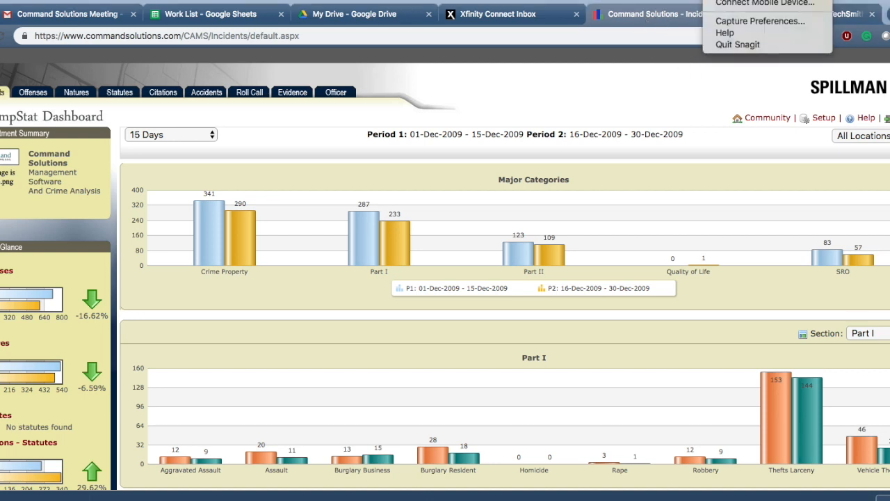
click(739, 0)
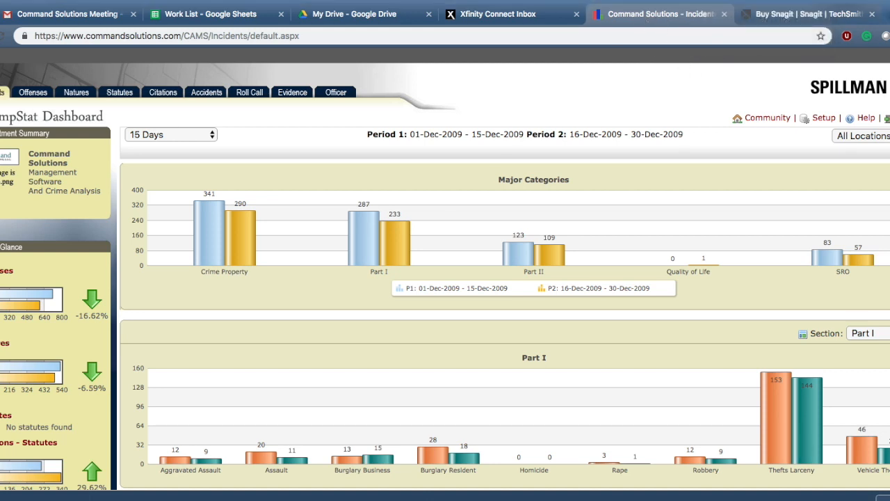
click(627, 67)
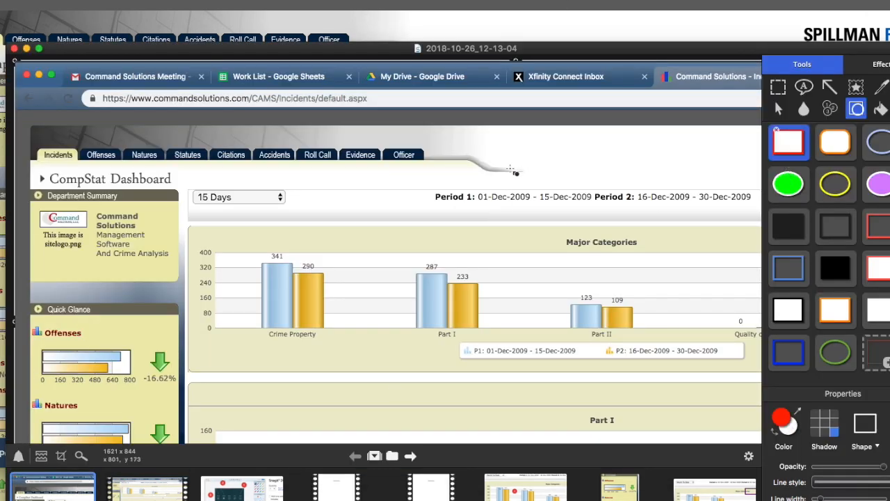
- Add a black-bordered white callout reading "a;ldfjkkl" above the Period dates and delete it again
click(804, 86)
mouse_move(522, 141)
mouse_down()
mouse_move(522, 154)
mouse_move(609, 171)
mouse_up()
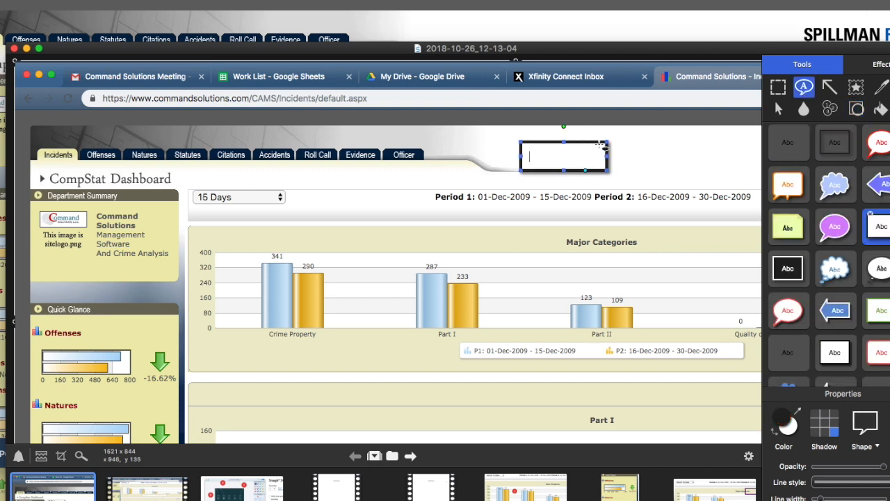
text(a;ldfjkkl)
scroll(609, 170, right, 3)
key(Return)
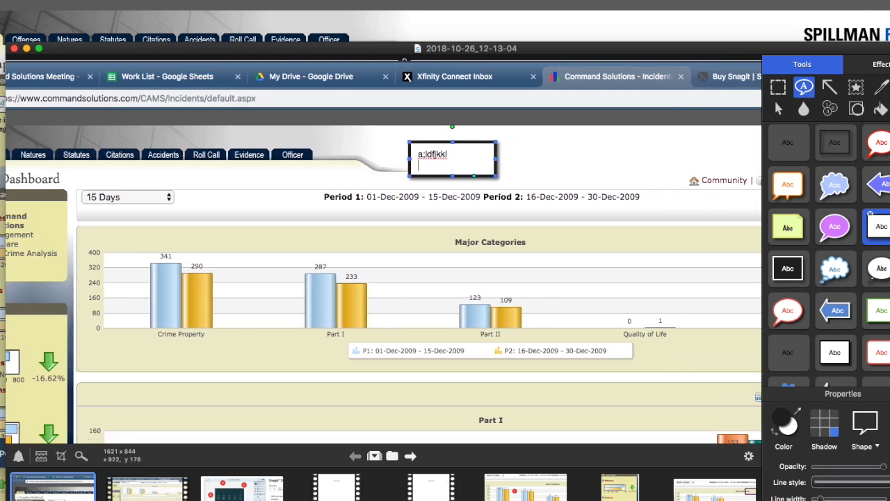
key(BackSpace)
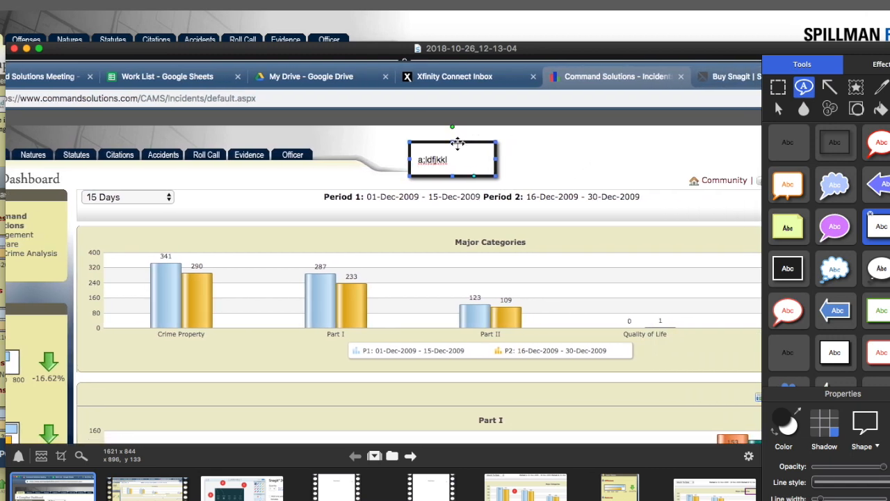
click(461, 146)
key(Delete)
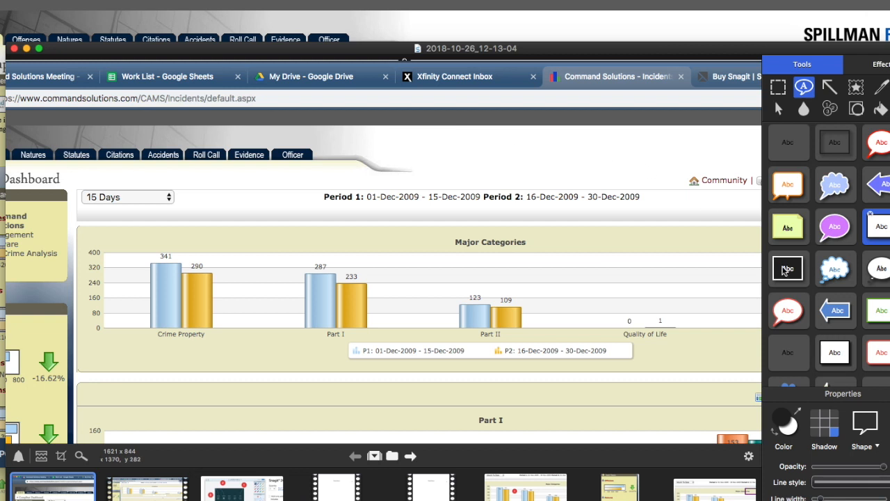
- Place red circular step markers 1 to 5 on the captured dashboard, around its header and the Major Categories chart
click(349, 167)
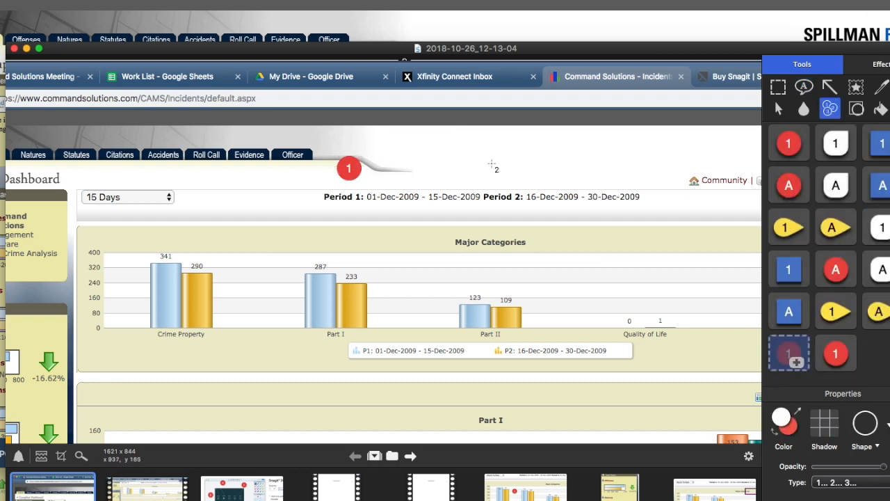
click(518, 167)
click(522, 263)
click(418, 314)
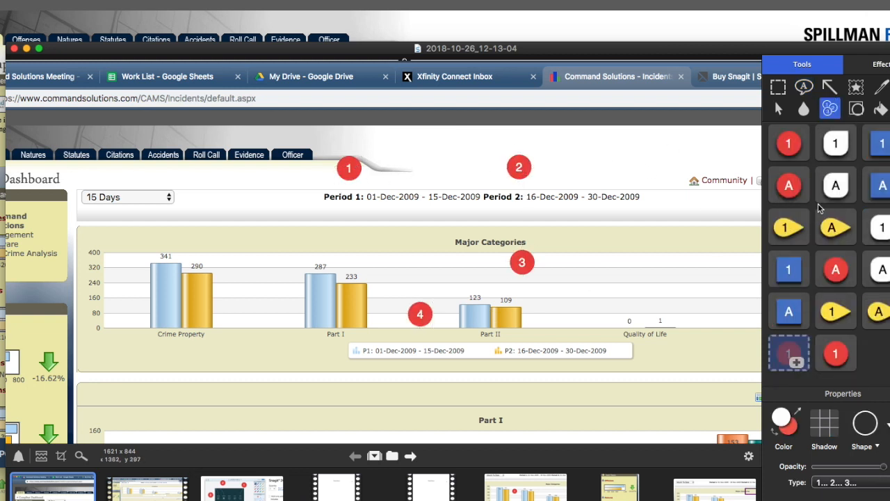
click(502, 315)
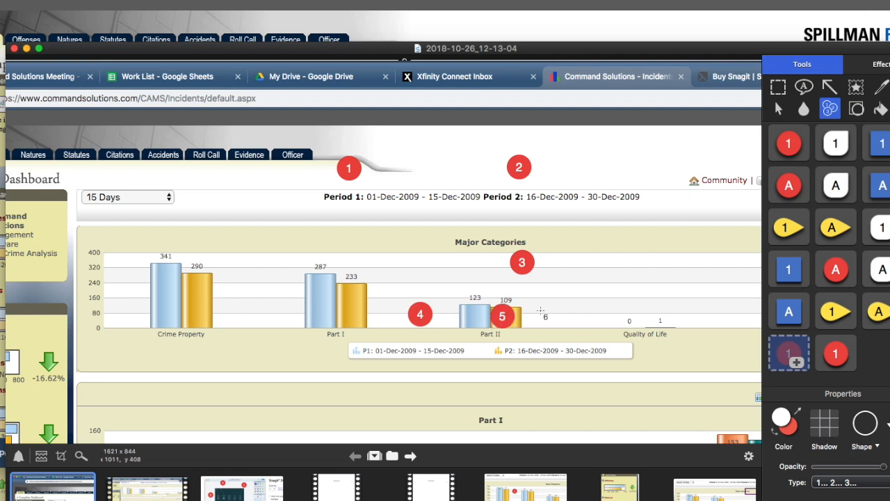
- Draw two red arrows pointing to marker 1, one from the Crime Property bars and one from the 15 Days selector
click(828, 86)
drag(224, 277, 341, 185)
drag(186, 194, 337, 179)
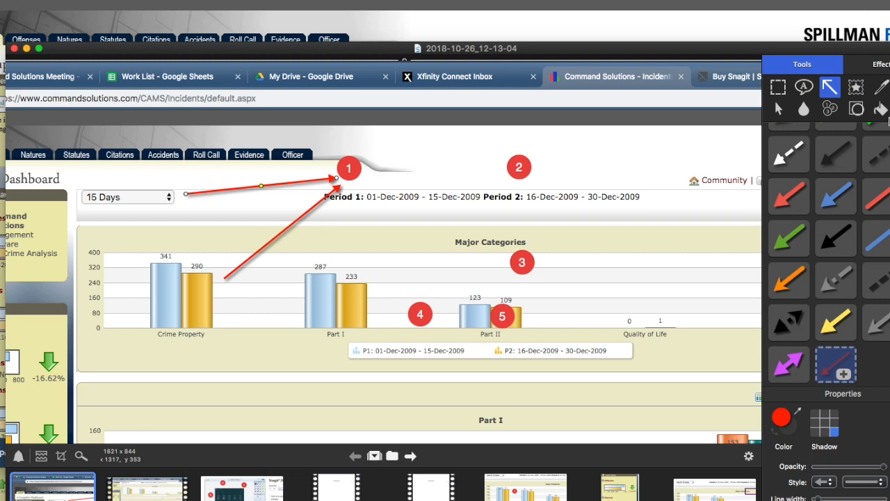
- Apply Perspective, Shadow and Border effects to the annotated dashboard capture, and switch Shadow and Perspective back off
click(881, 68)
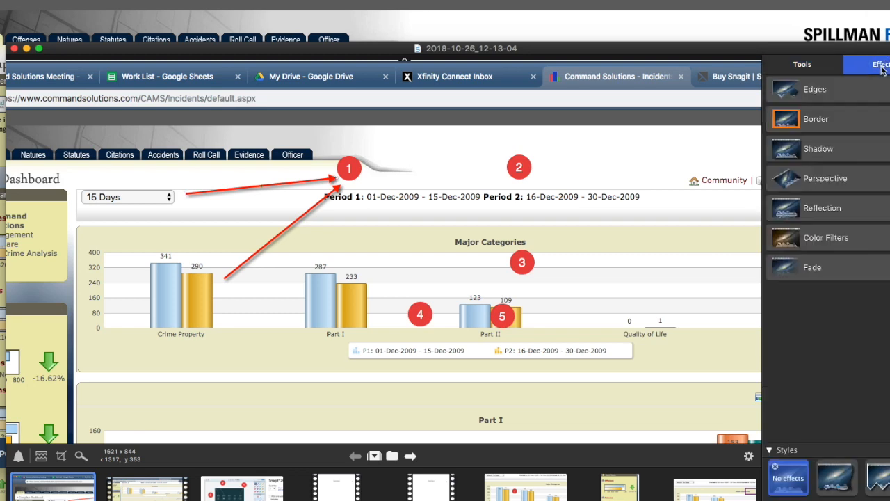
click(811, 178)
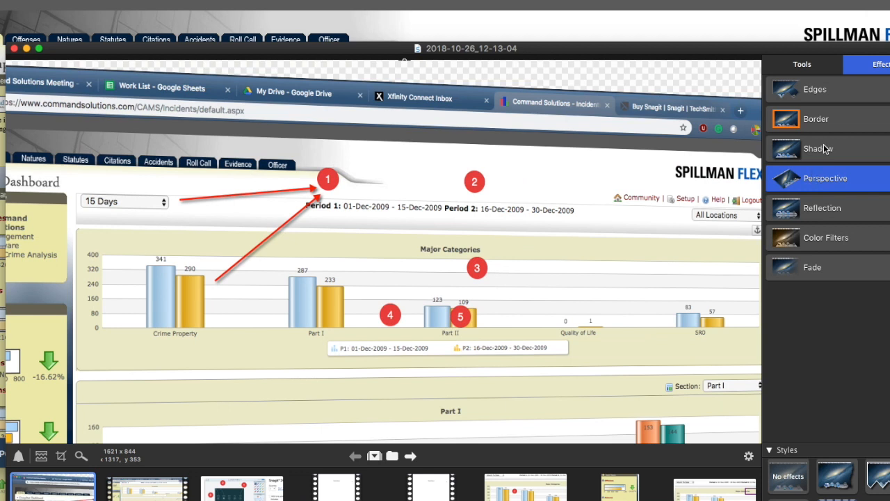
click(824, 149)
click(833, 120)
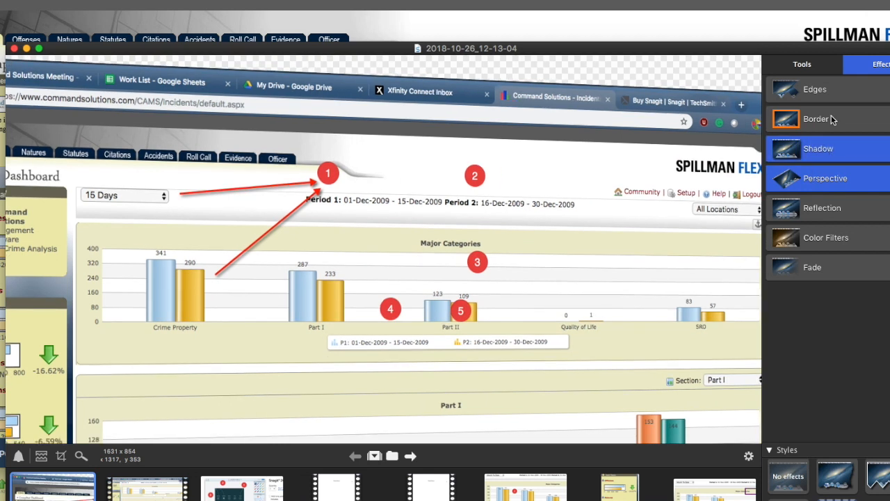
click(801, 161)
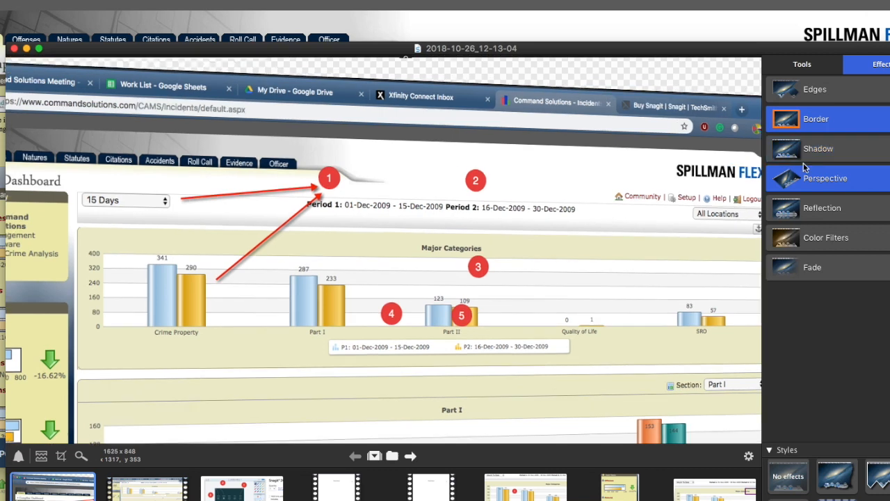
click(806, 173)
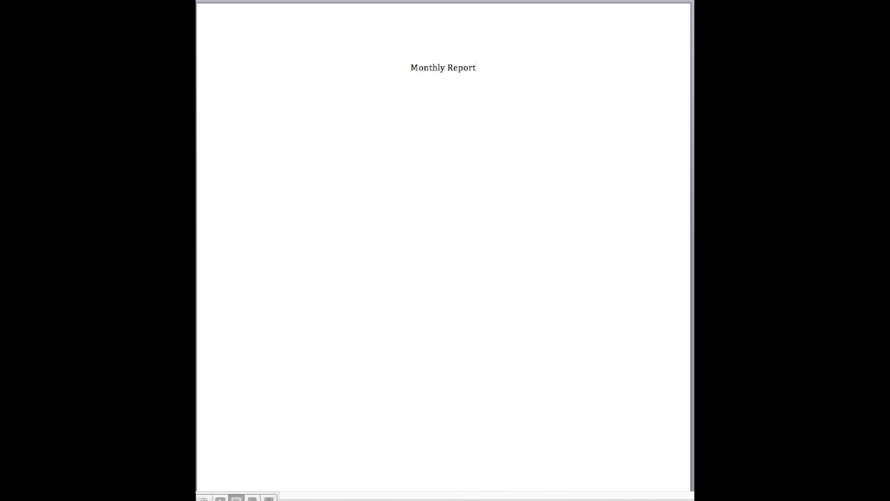
- Switch to the Monthly Report document in Word and place the Month To Date dashboard capture below its title
drag(694, 230, 293, 124)
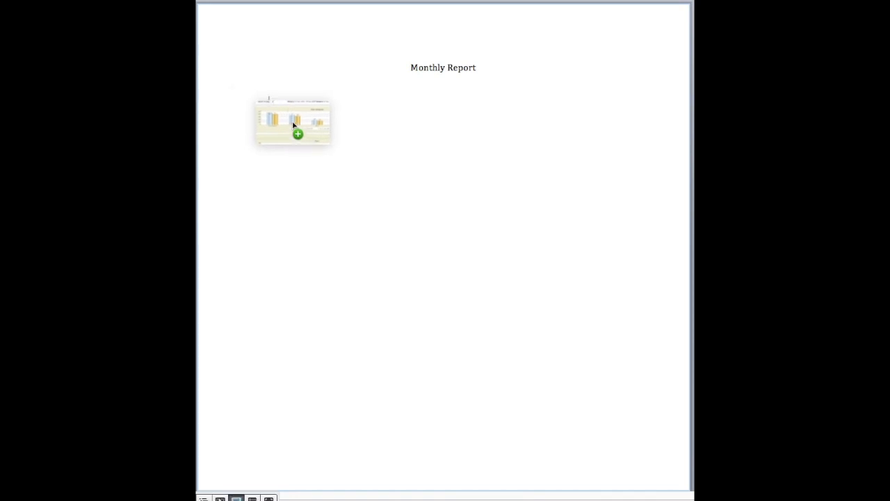
drag(293, 124, 493, 162)
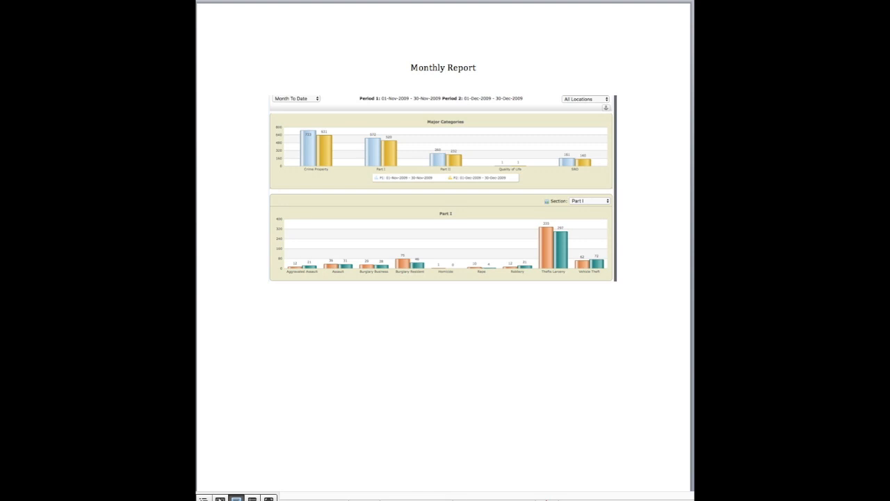
- Add the Quick Glance capture above the dashboard picture in the report and delete it again
drag(665, 345, 283, 335)
click(387, 209)
click(386, 209)
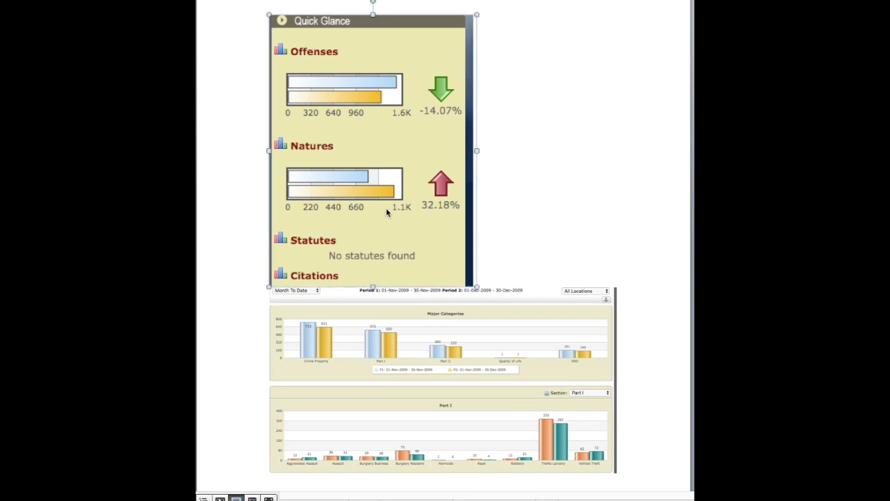
key(Delete)
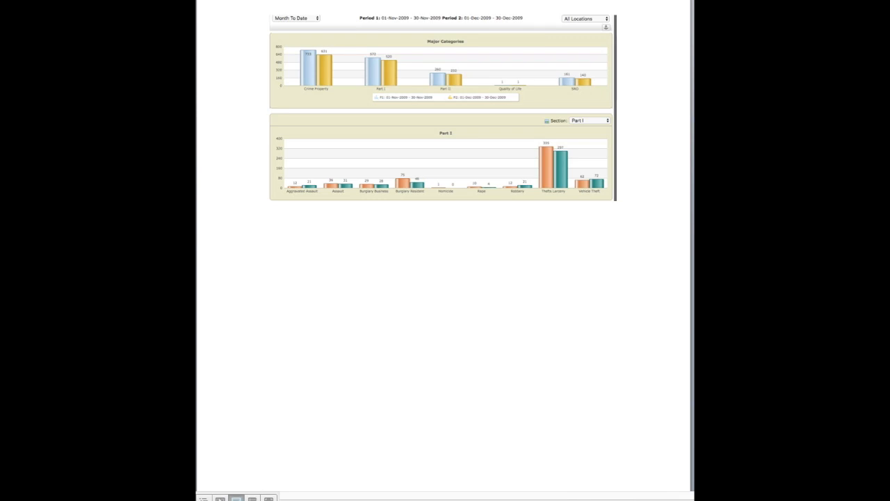
- Add the dashboard captures annotated with markers 1 and 2, a Text callout and a green ellipse around the Part II bars
drag(694, 299, 323, 271)
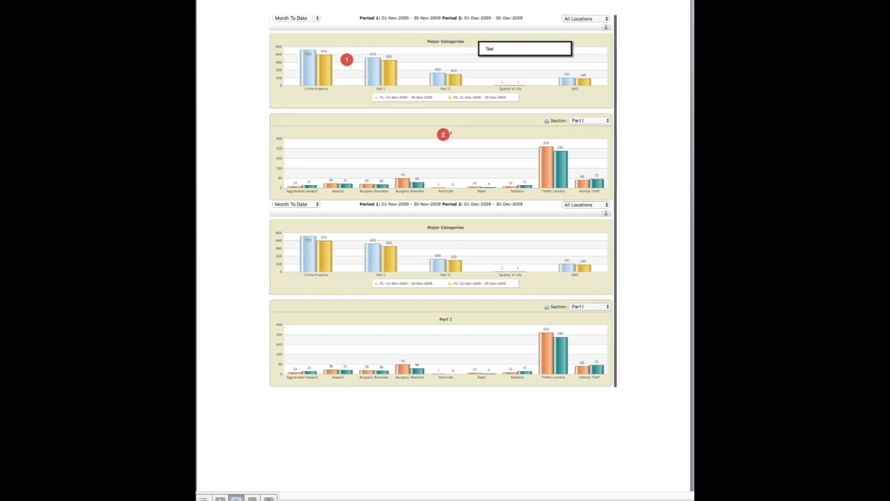
mouse_move(694, 346)
mouse_down()
mouse_move(331, 388)
mouse_move(515, 223)
mouse_move(486, 439)
mouse_up()
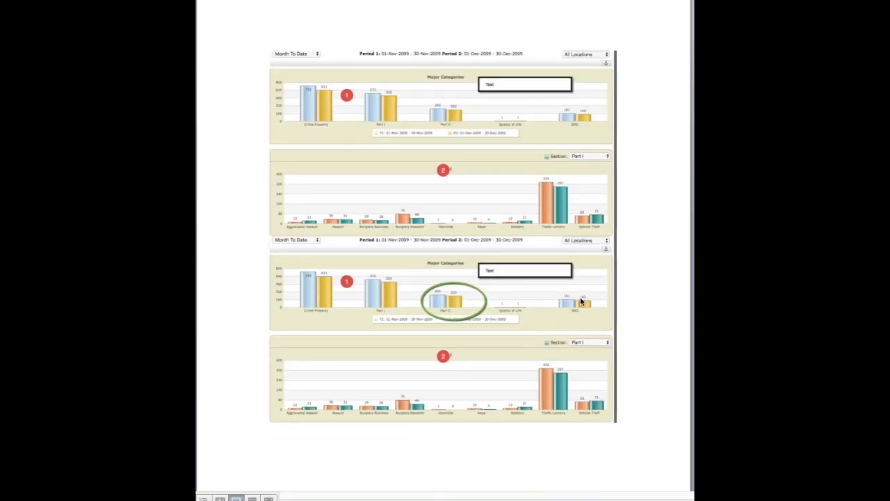
- Delete the annotated dashboard picture directly above the one with the green ellipse
scroll(581, 302, up, 10)
scroll(582, 303, up, 2)
scroll(581, 303, down, 10)
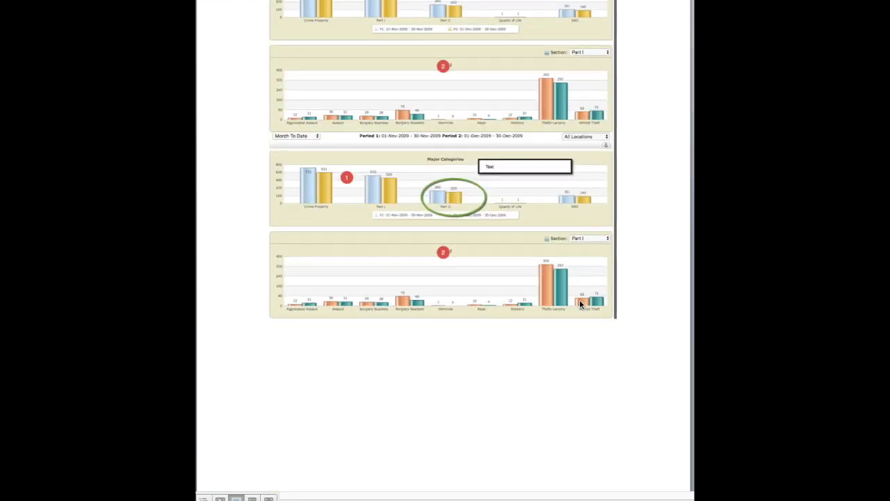
click(633, 128)
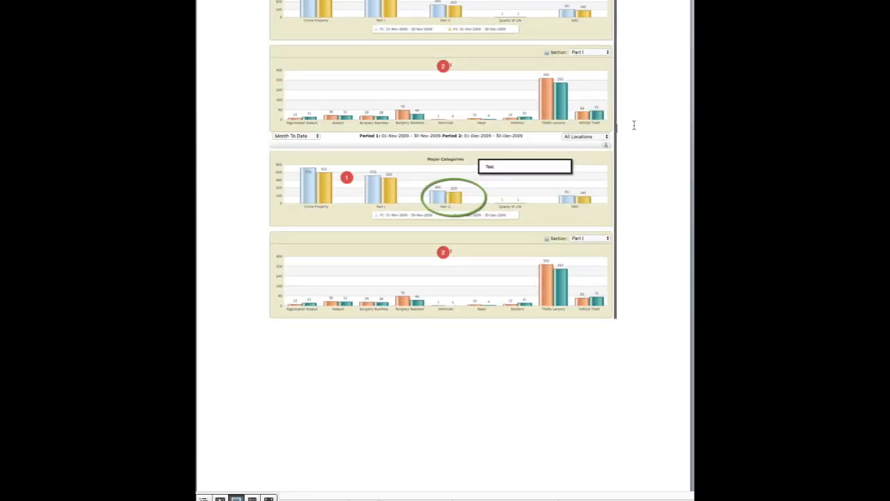
key(BackSpace)
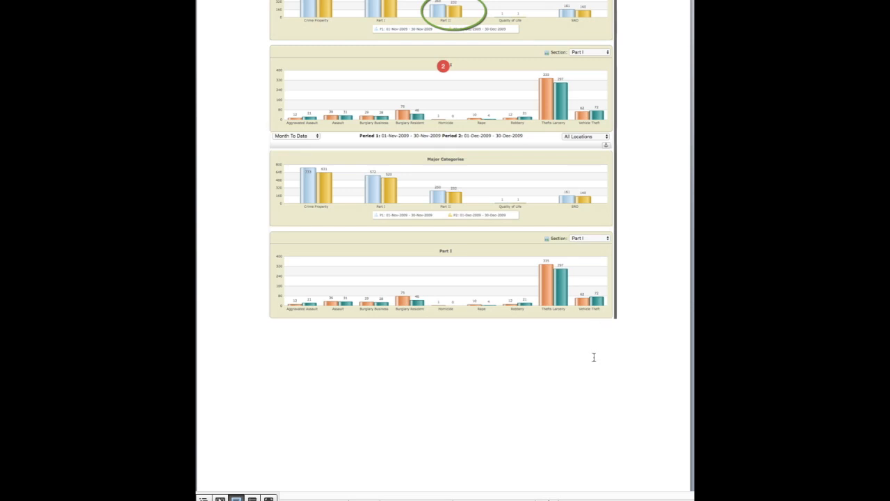
- Enter the caption "Crime" between the annotated dashboard picture and the plain one on the report's first page
click(570, 390)
click(642, 326)
scroll(619, 268, up, 7)
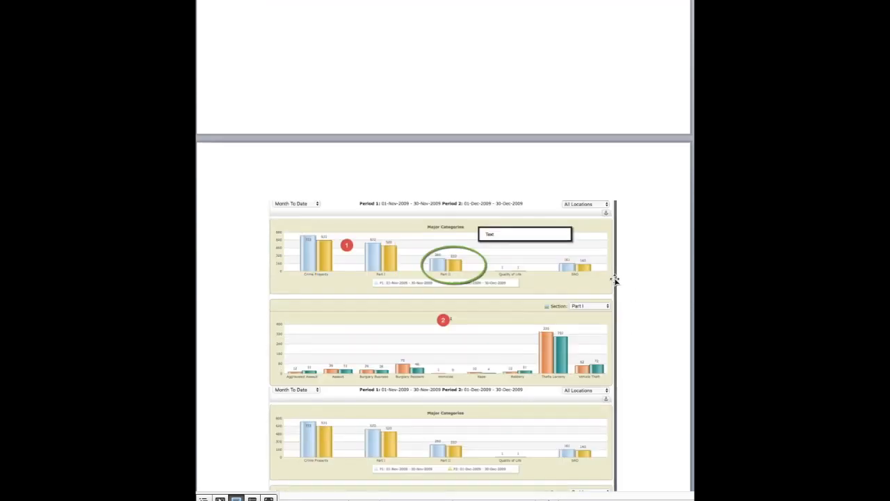
scroll(516, 281, down, 3)
click(516, 282)
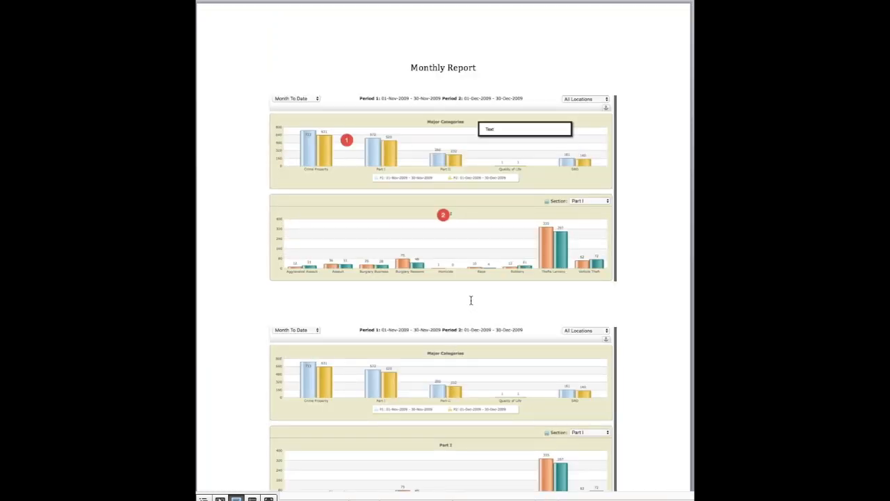
text(Crime)
- Delete the dashboard pictures above and below the Crime caption
click(368, 152)
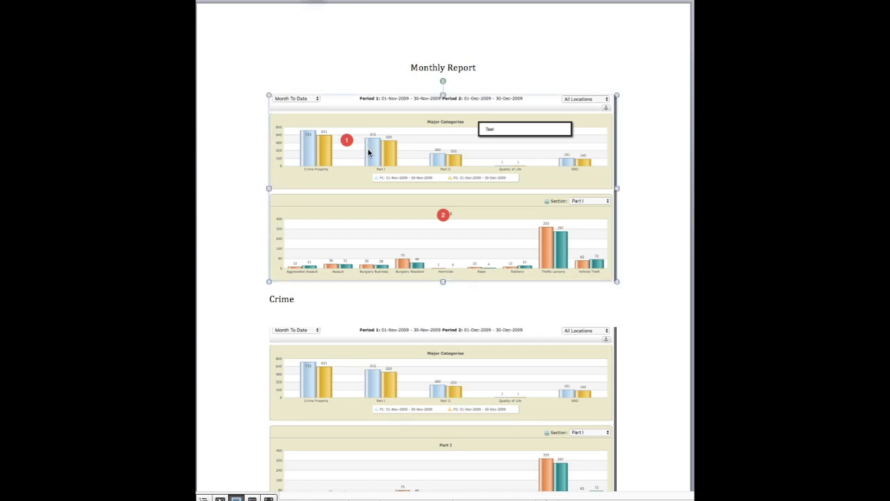
key(Delete)
click(394, 292)
key(Delete)
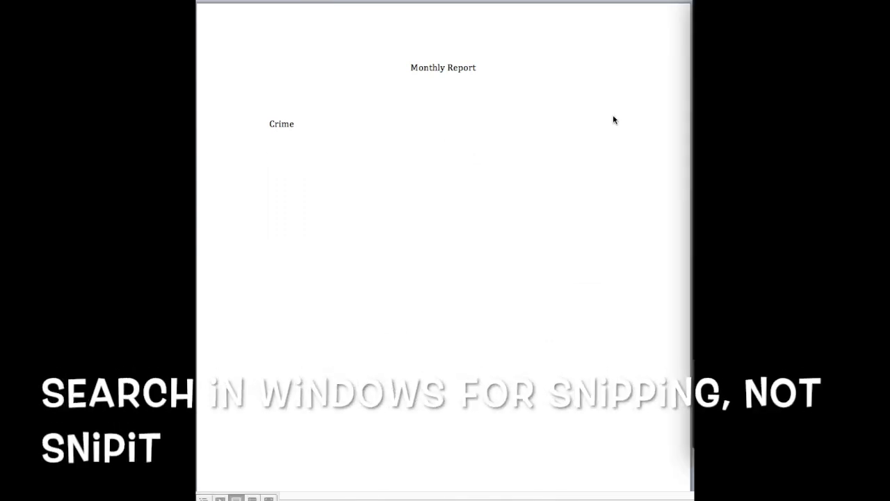
- Remove the word "Crime" so that only the Monthly Report title is left on the page
click(318, 124)
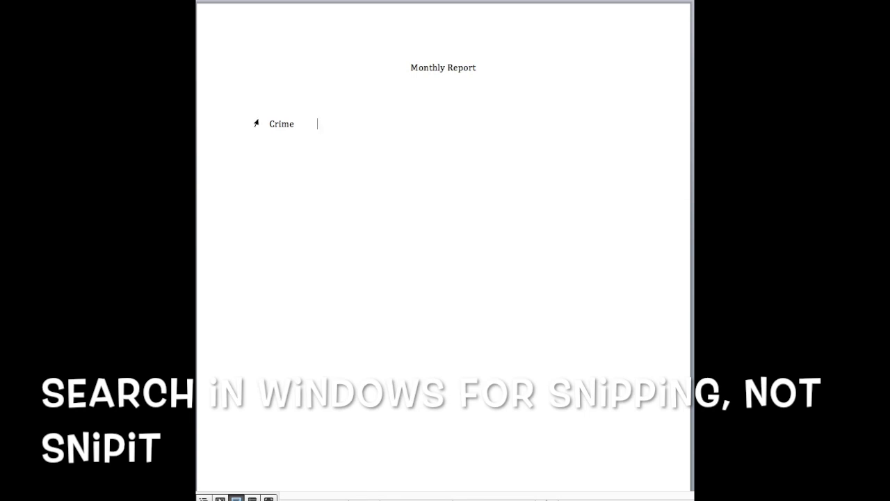
key(BackSpace)
key(BackSpace)
key(BackSpace)
key(BackSpace)
key(BackSpace)
key(BackSpace)
key(BackSpace)
key(BackSpace)
key(BackSpace)
key(BackSpace)
key(BackSpace)
key(BackSpace)
key(BackSpace)
key(BackSpace)
key(BackSpace)
key(BackSpace)
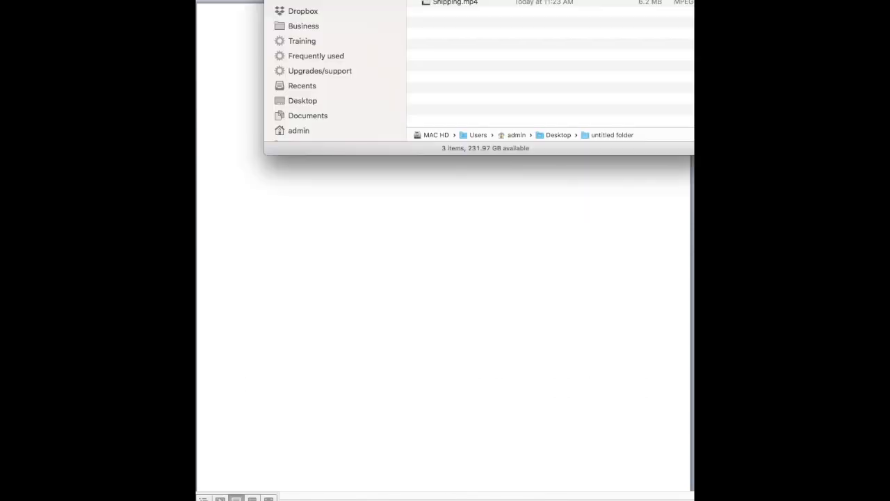
- View the saved snagit.png and Snagit2.png files in the Finder window of untitled folder, and return to the report
drag(607, 0, 598, 16)
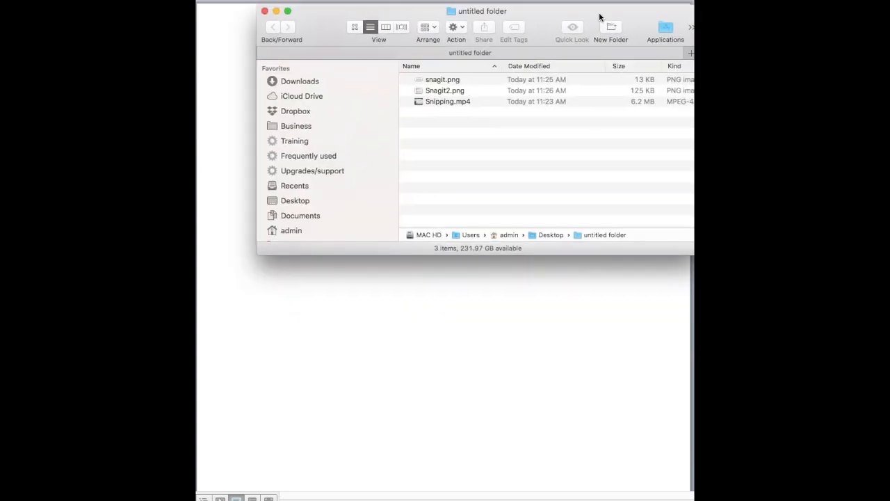
drag(523, 11, 487, 129)
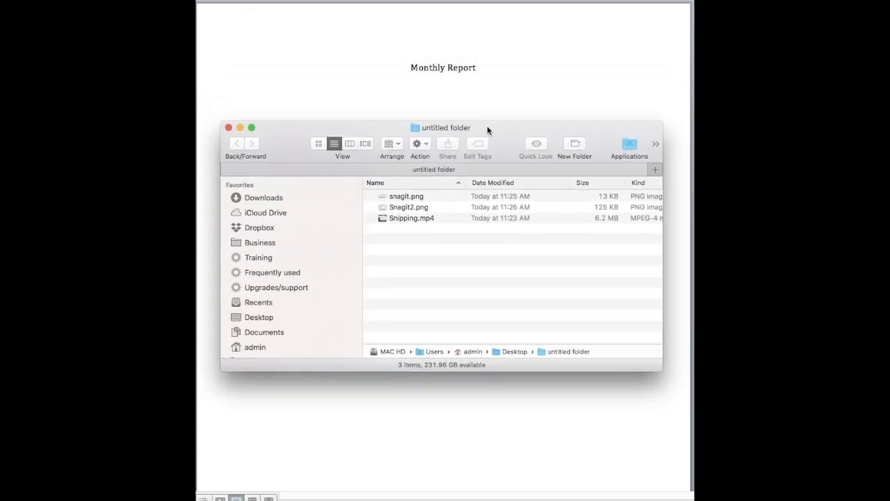
click(541, 1)
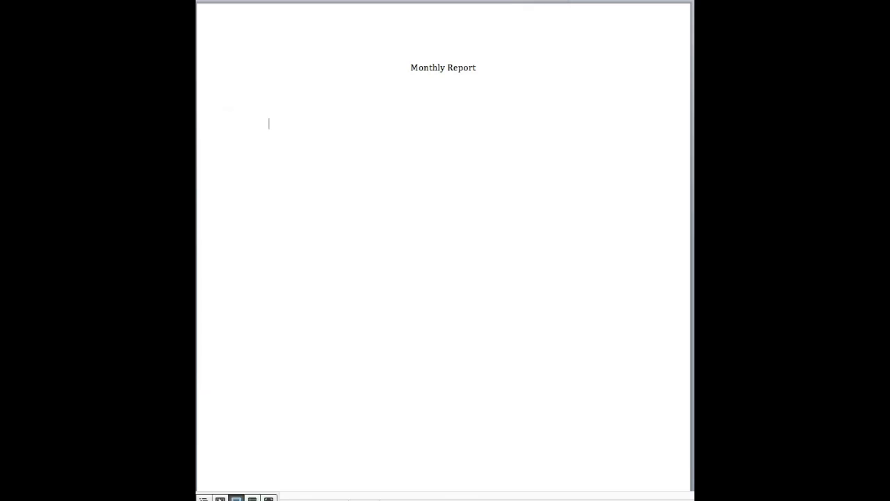
- Insert the picture snagit.png from untitled folder on the Desktop below the Monthly Report title
click(646, 1)
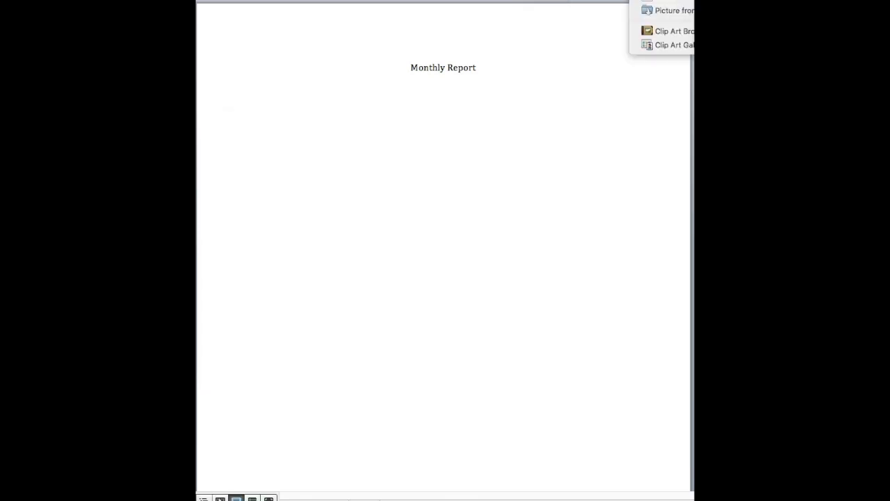
click(656, 11)
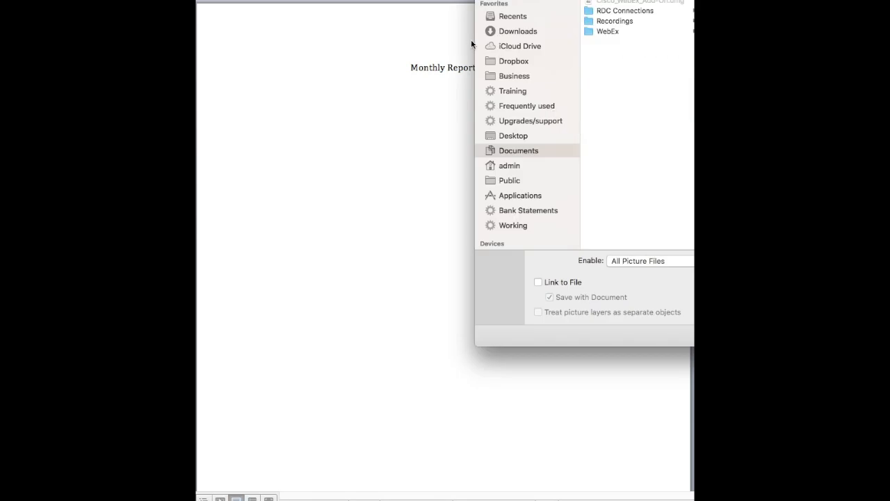
click(516, 136)
click(628, 63)
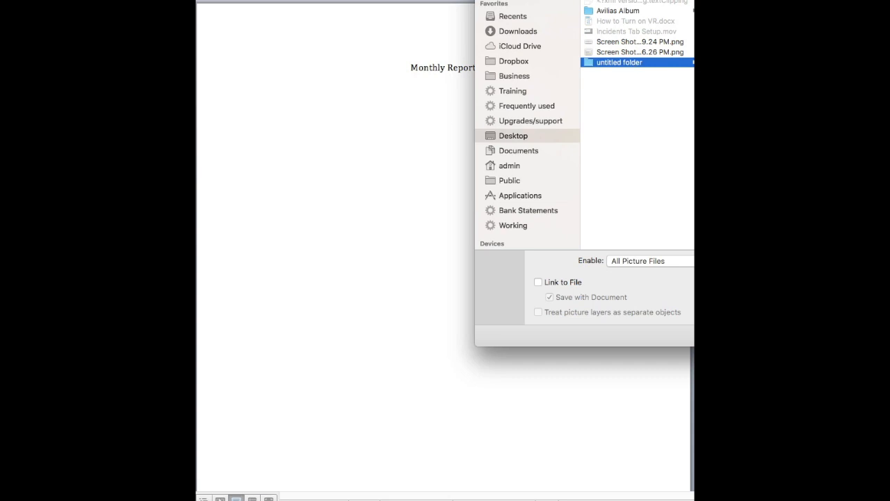
drag(691, 4, 522, 91)
click(505, 130)
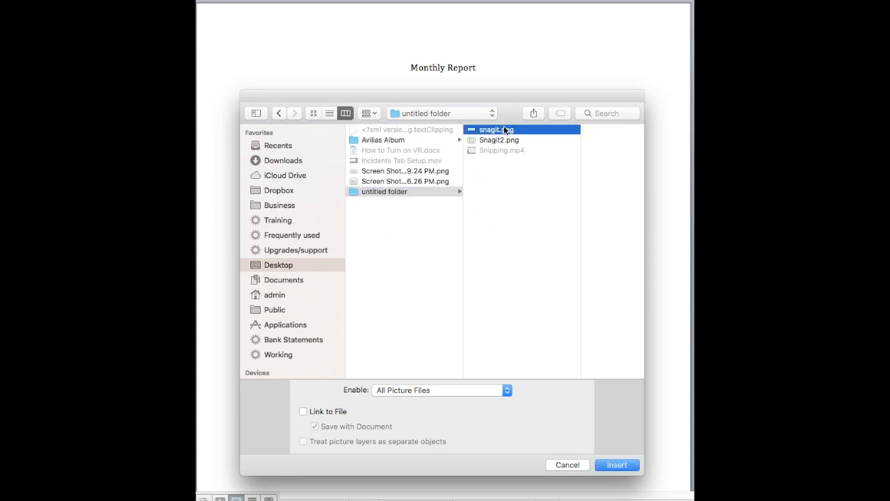
click(615, 465)
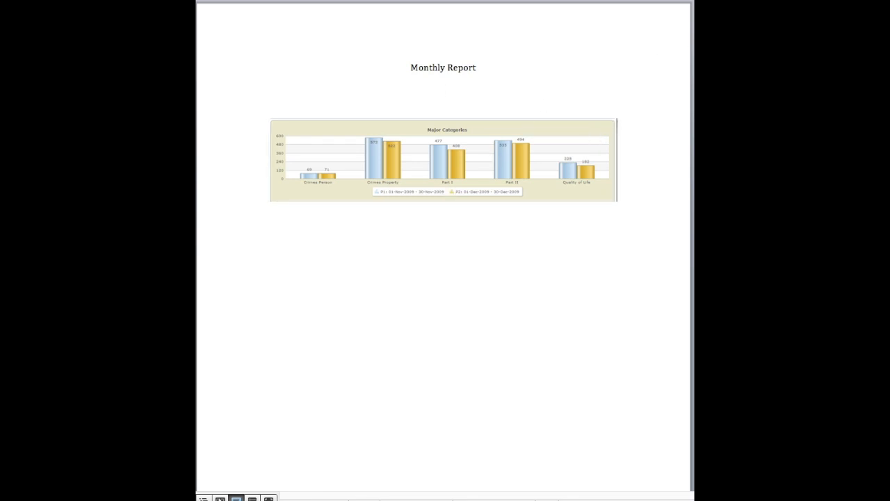
- Insert Snagit2.png from untitled folder on the Desktop below the Major Categories picture, and deselect it
click(645, 0)
click(659, 11)
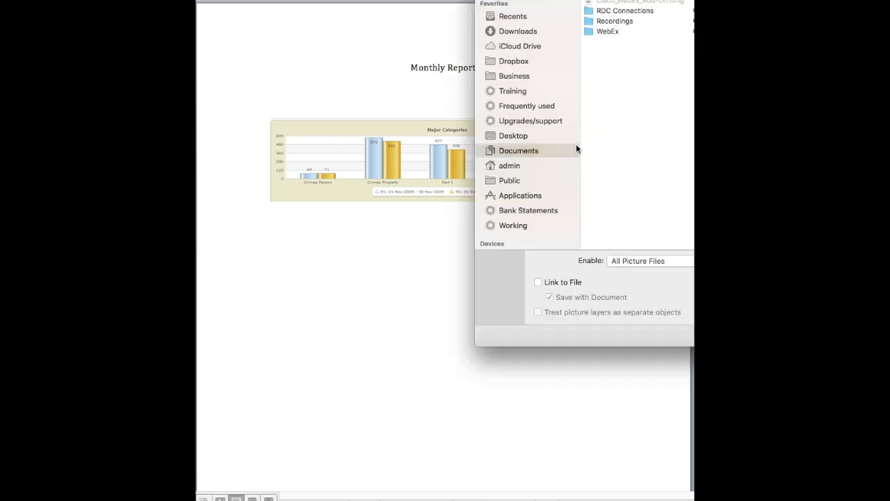
click(514, 138)
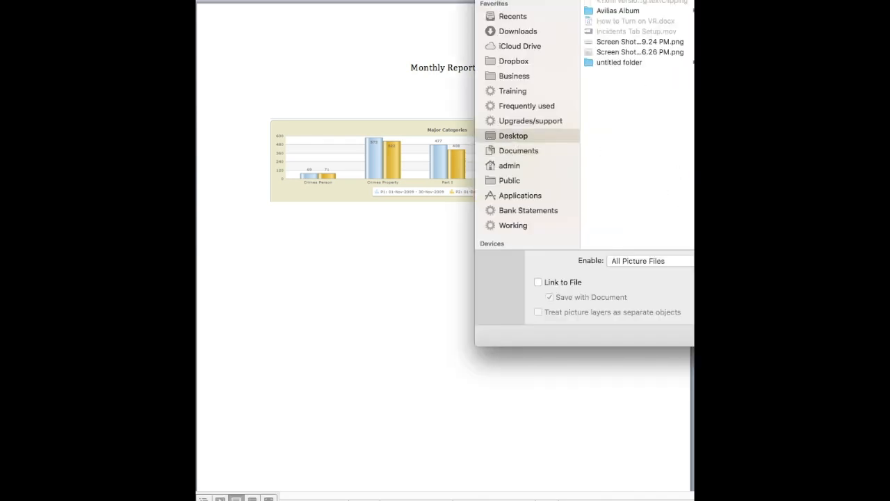
click(593, 61)
click(676, 10)
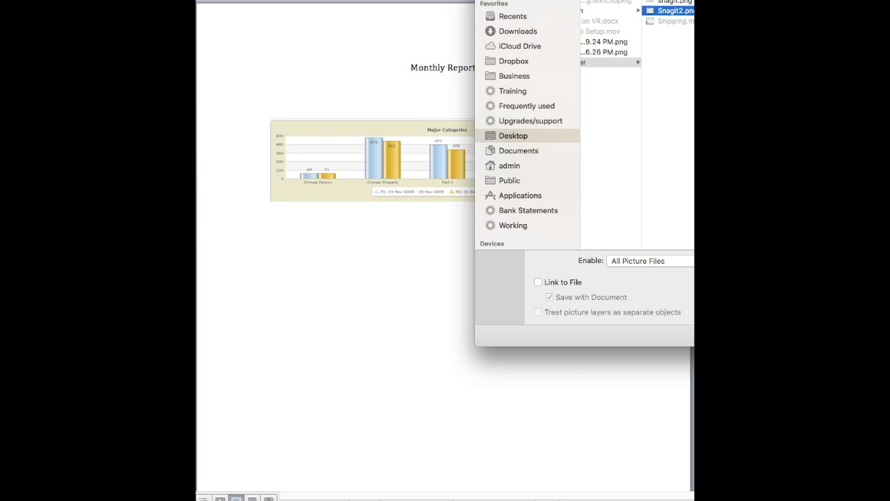
click(820, 335)
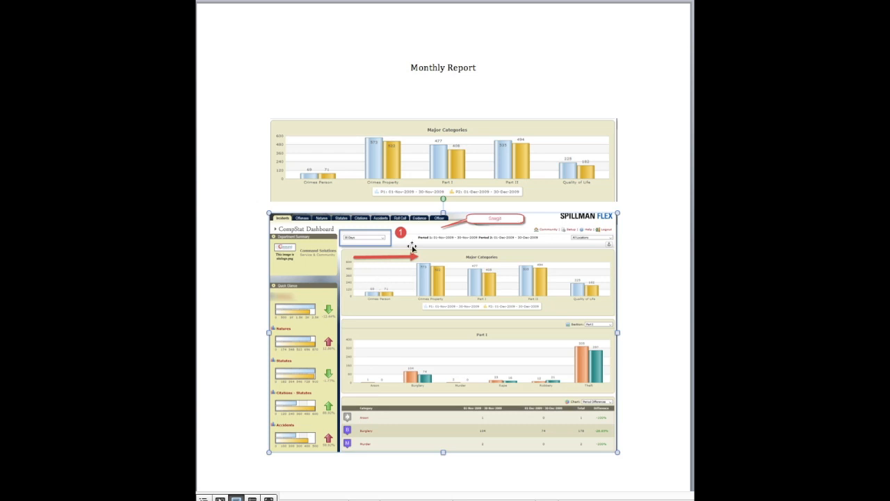
click(645, 187)
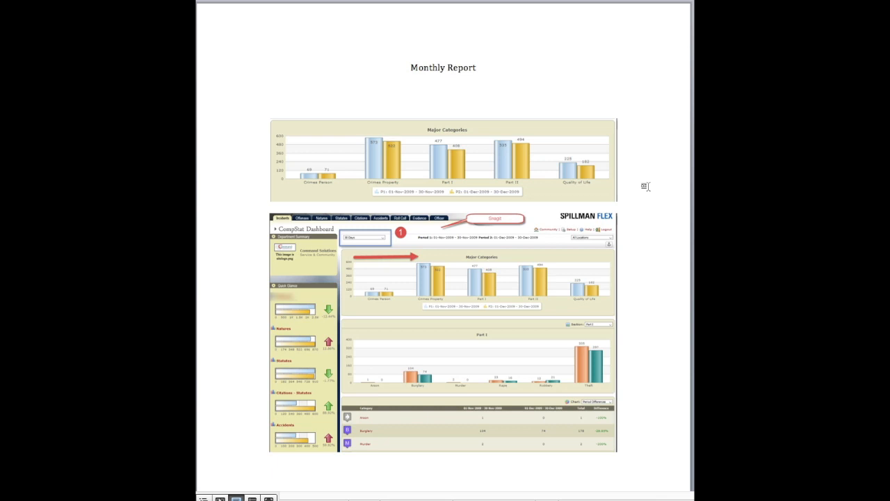
scroll(641, 185, down, 5)
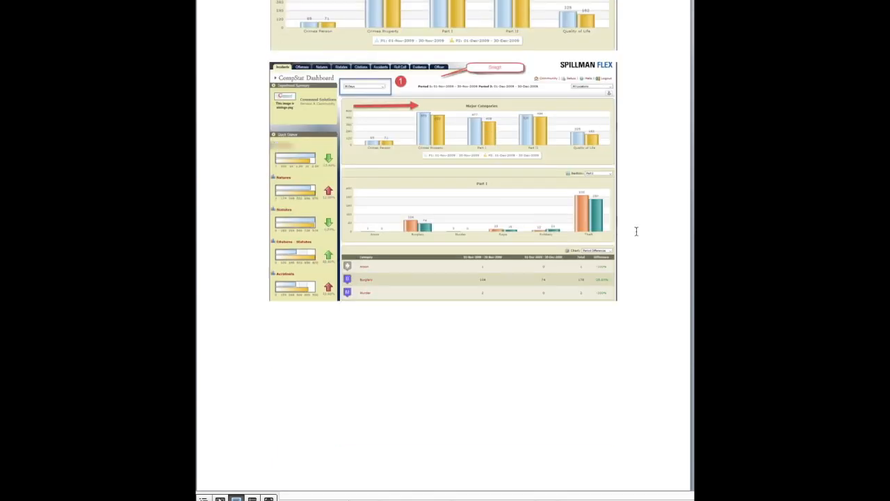